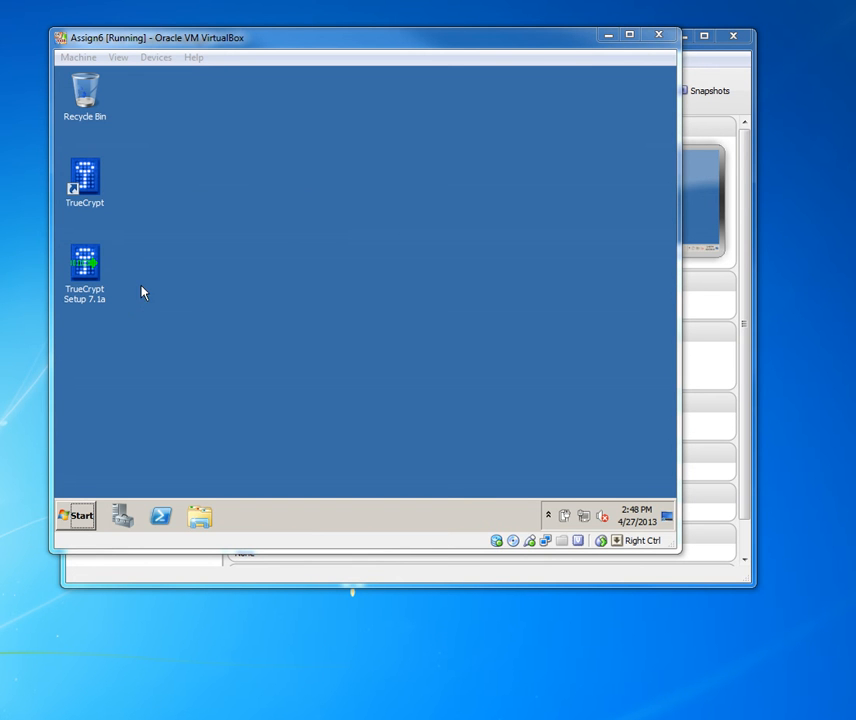
Step: Launch TrueCrypt and start encrypting the system drive with Normal encryption type covering the whole drive
{"action": "double_click", "coordinate": [89, 177]}
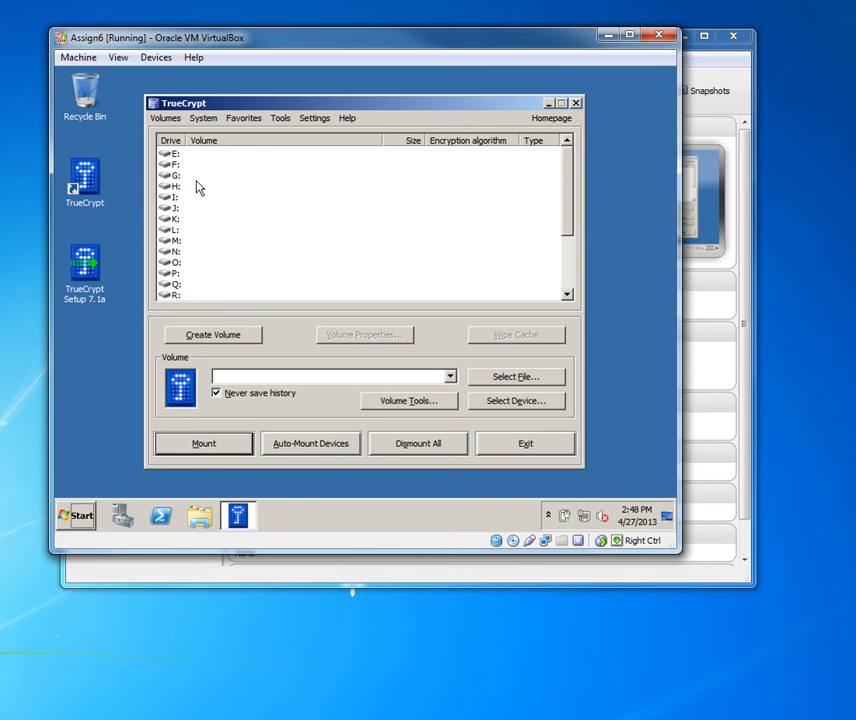
{"action": "left_click", "coordinate": [213, 122]}
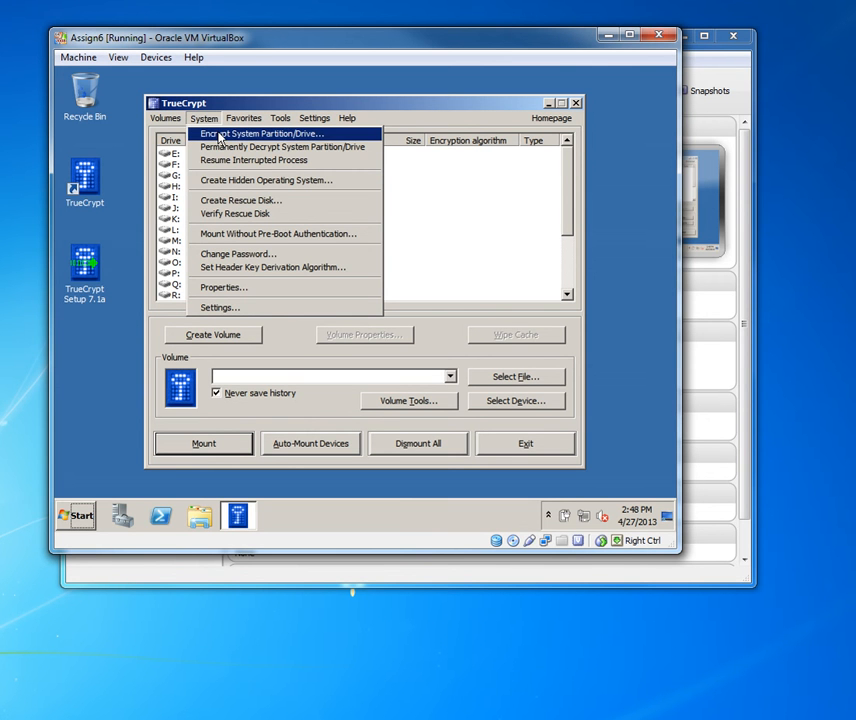
{"action": "left_click", "coordinate": [219, 135]}
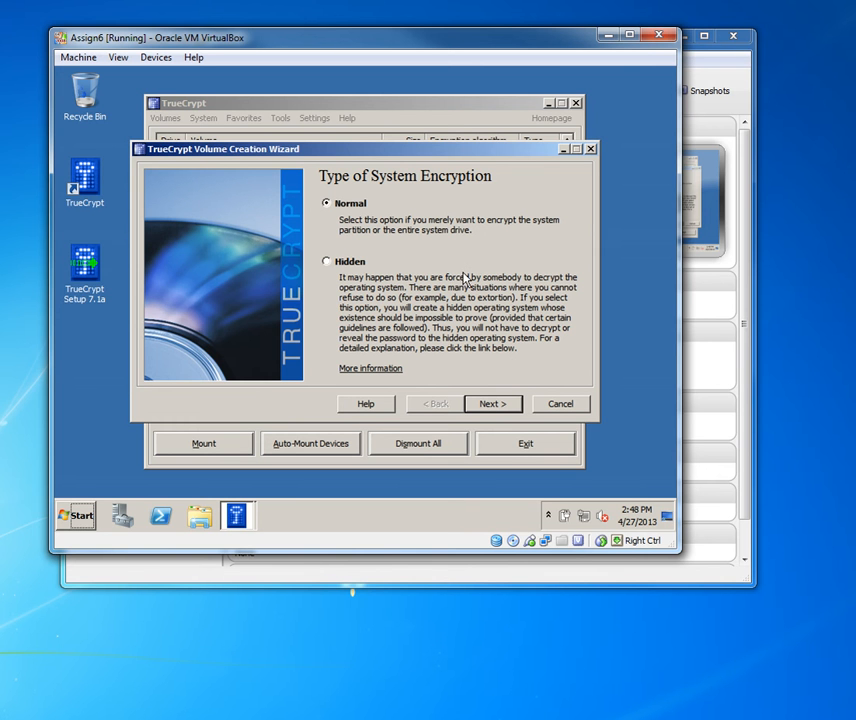
{"action": "left_click", "coordinate": [509, 405]}
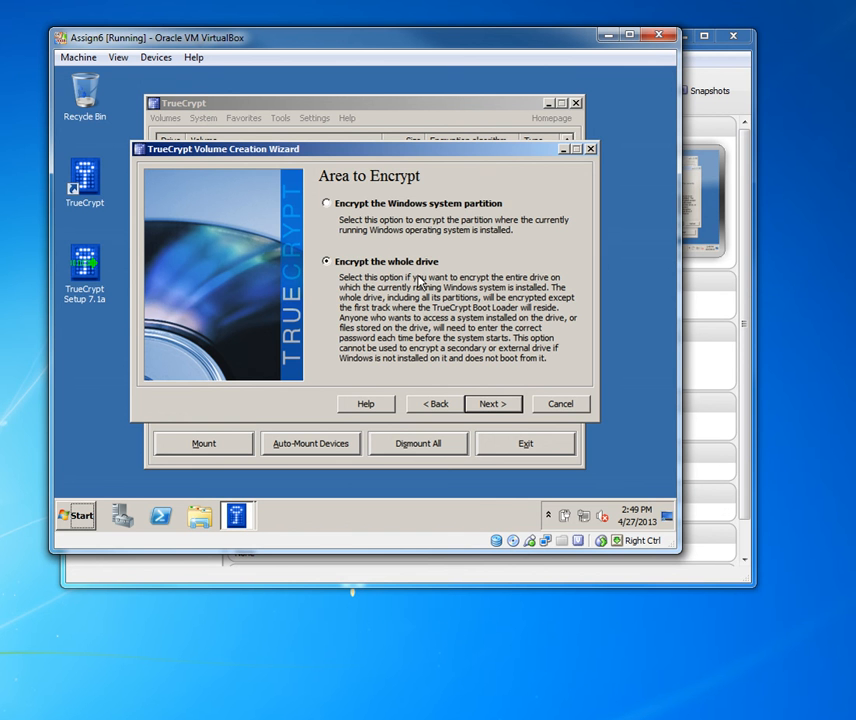
{"action": "left_click", "coordinate": [494, 404]}
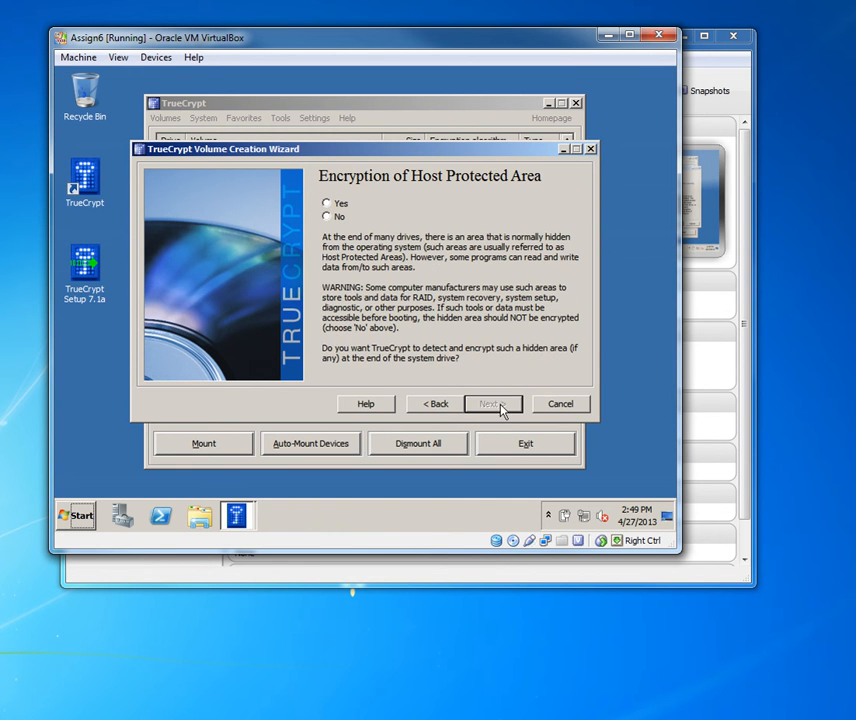
Step: Choose to encrypt the Host Protected Area, run the hidden sector detection and acknowledge the warnings
{"action": "left_click", "coordinate": [327, 204]}
{"action": "left_click", "coordinate": [494, 405]}
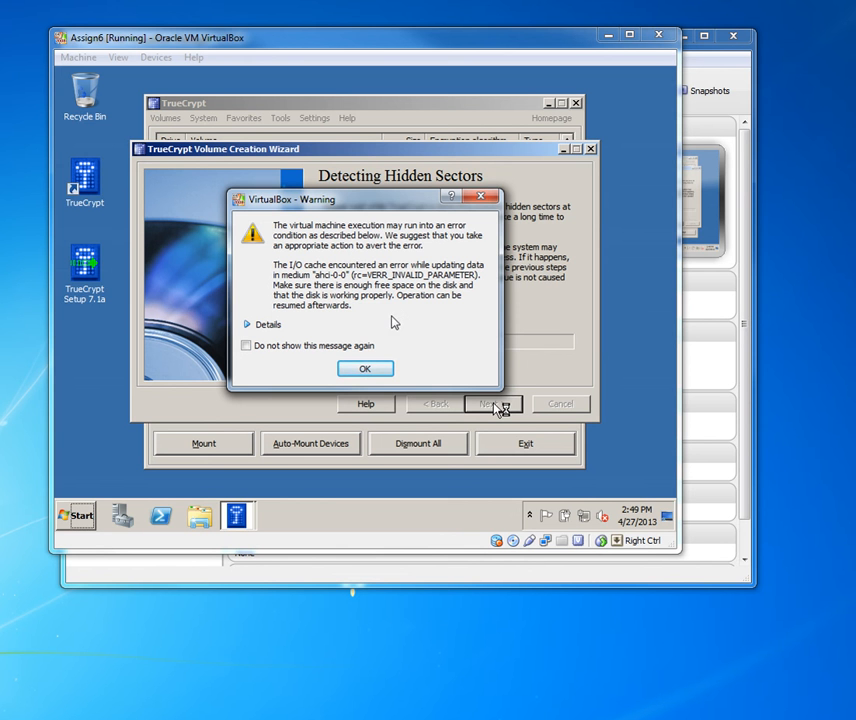
{"action": "left_click", "coordinate": [376, 369]}
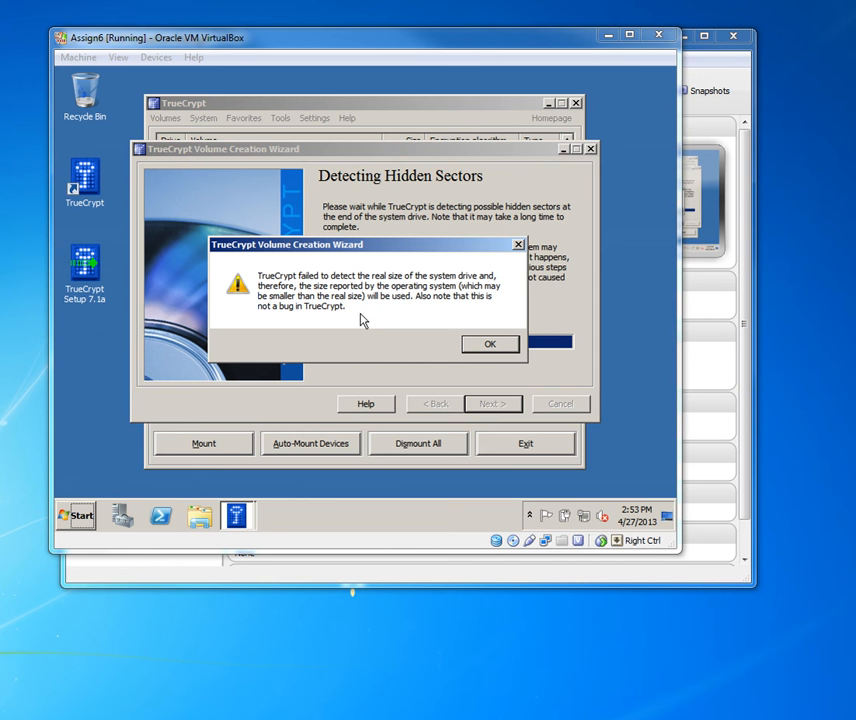
{"action": "left_click", "coordinate": [485, 349]}
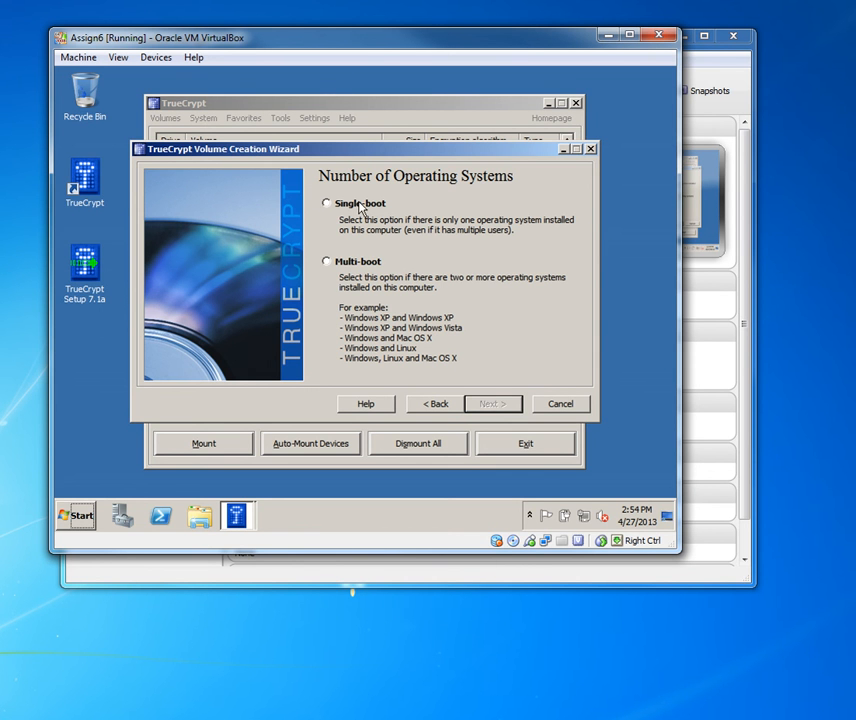
Step: Set the system as Single-boot and use AES encryption with the RIPEMD-160 hash algorithm
{"action": "left_click", "coordinate": [326, 204]}
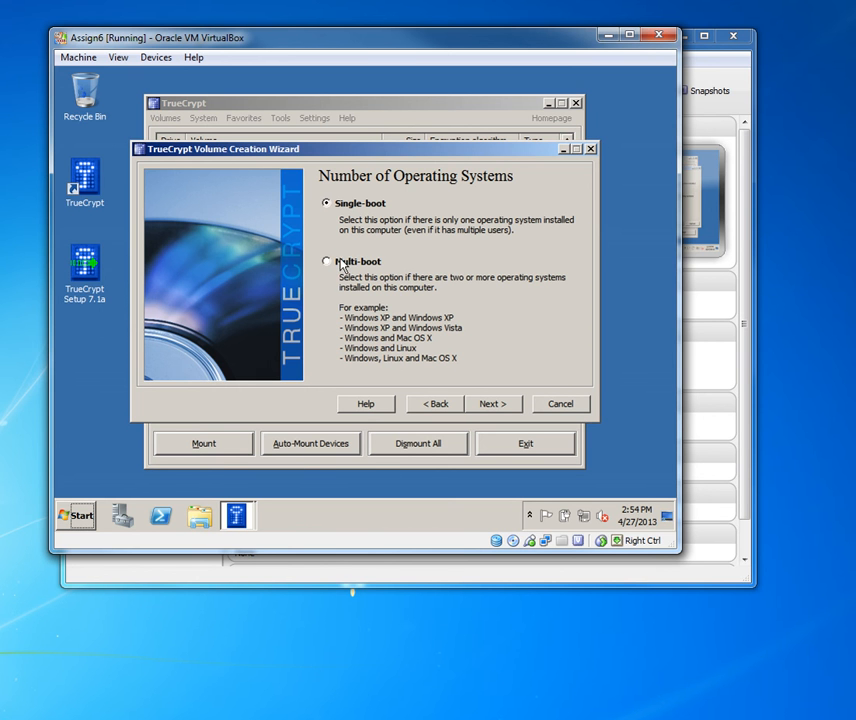
{"action": "left_click", "coordinate": [497, 406]}
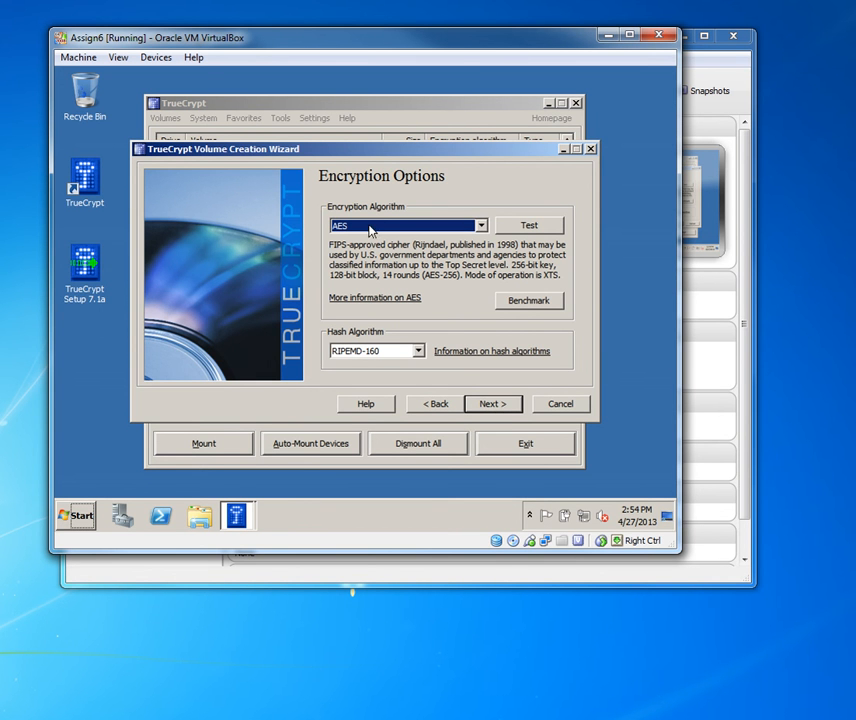
{"action": "left_click", "coordinate": [463, 227]}
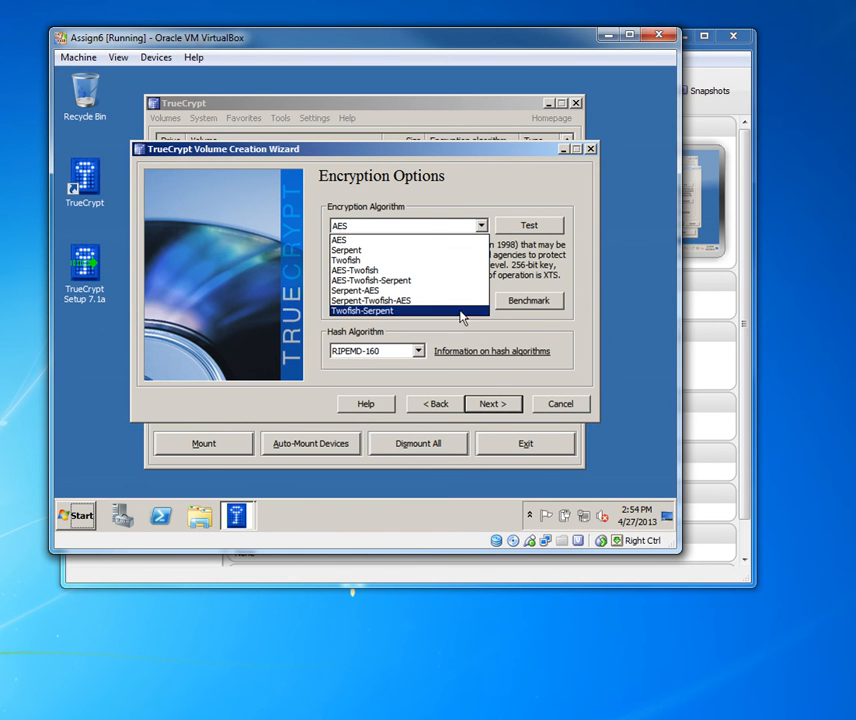
{"action": "left_click", "coordinate": [442, 241]}
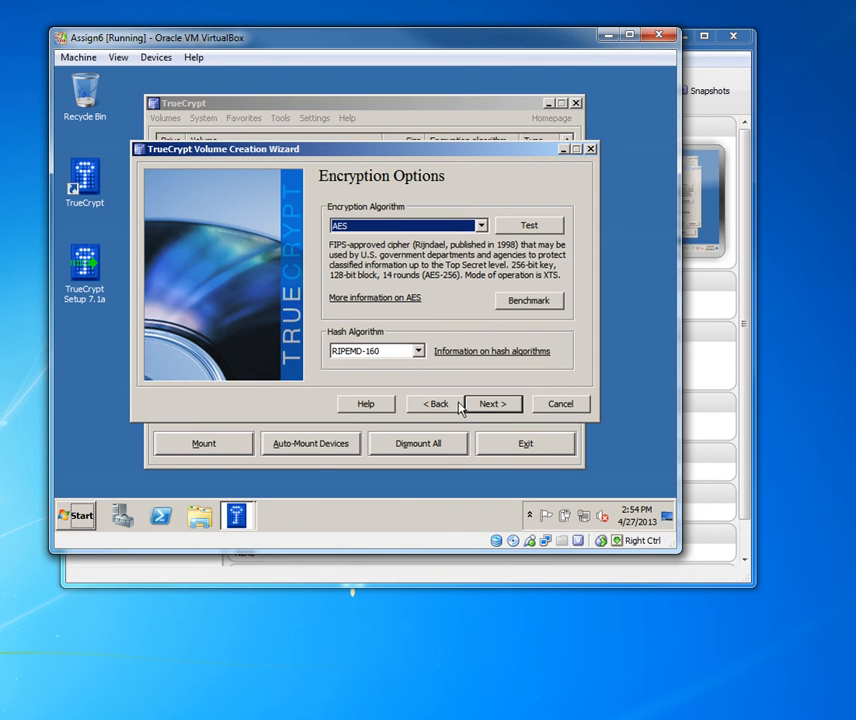
{"action": "left_click", "coordinate": [415, 352]}
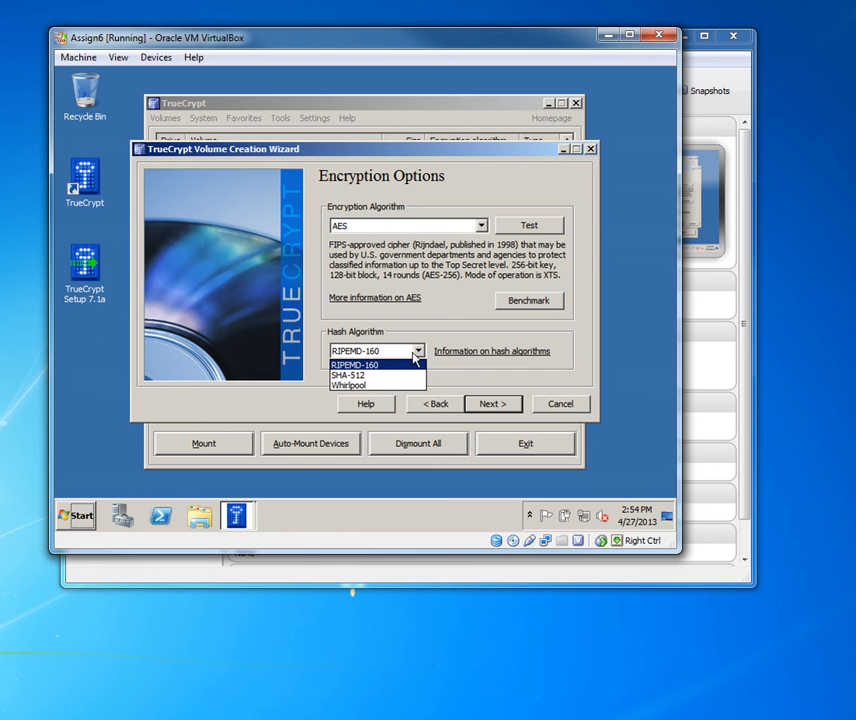
{"action": "left_click", "coordinate": [413, 352]}
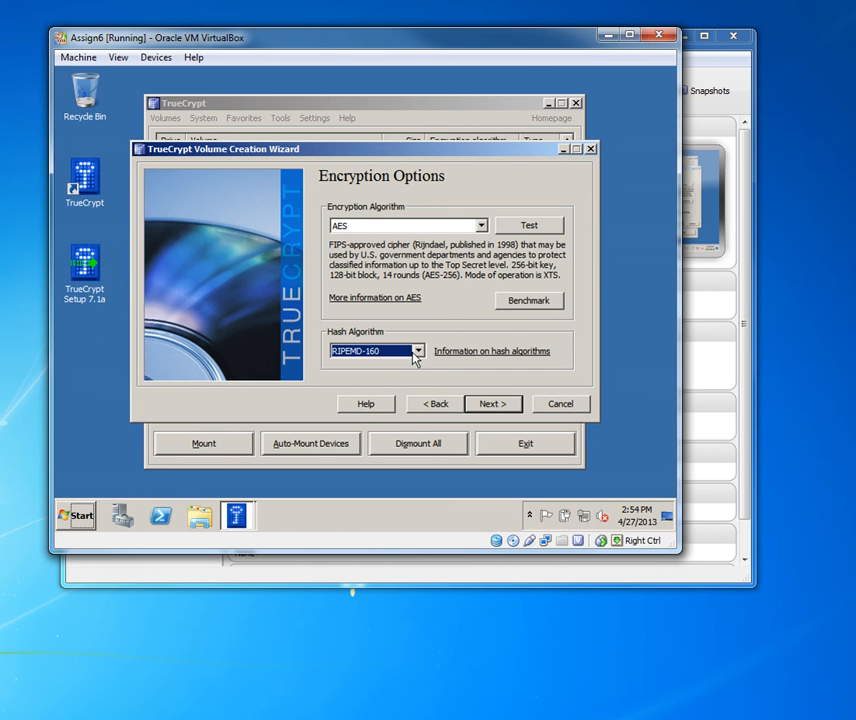
{"action": "left_click", "coordinate": [501, 405]}
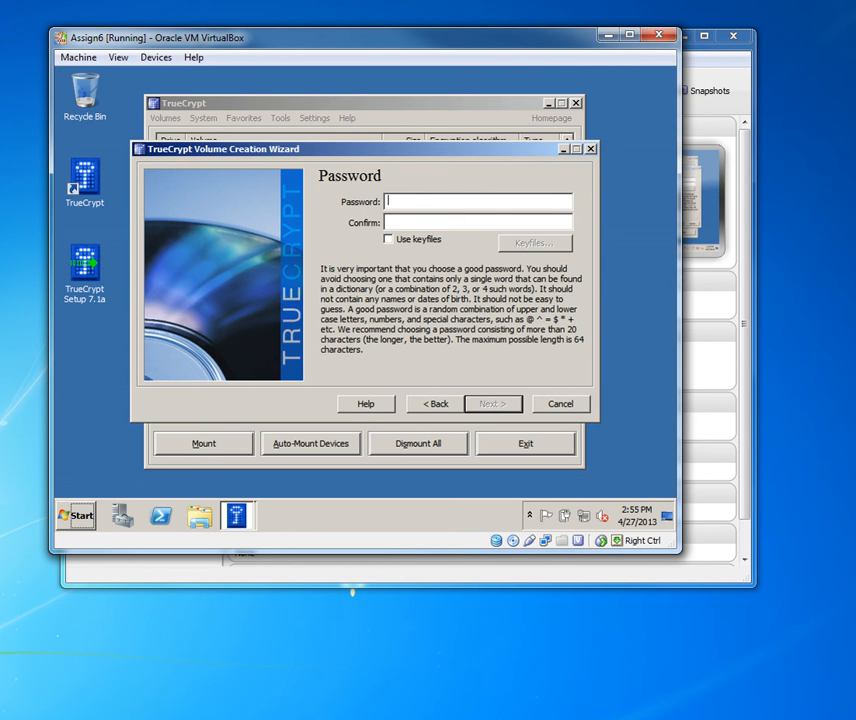
Step: Enter and confirm the encryption password for the system drive without using keyfiles
{"action": "type", "text": "**************************"}
{"action": "key", "text": "Tab"}
{"action": "type", "text": "***********"}
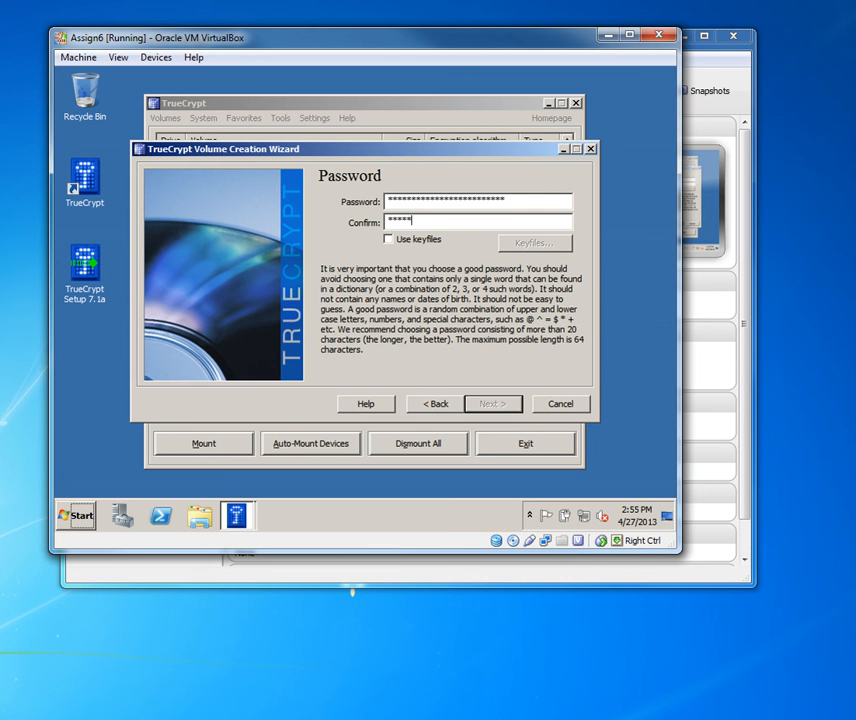
{"action": "type", "text": "***************"}
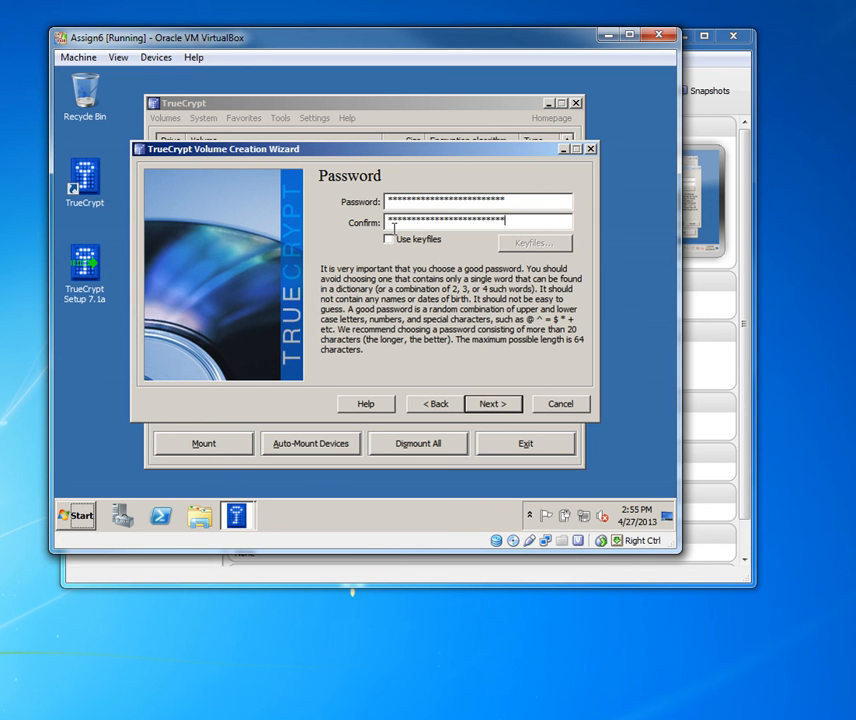
{"action": "left_click", "coordinate": [505, 404]}
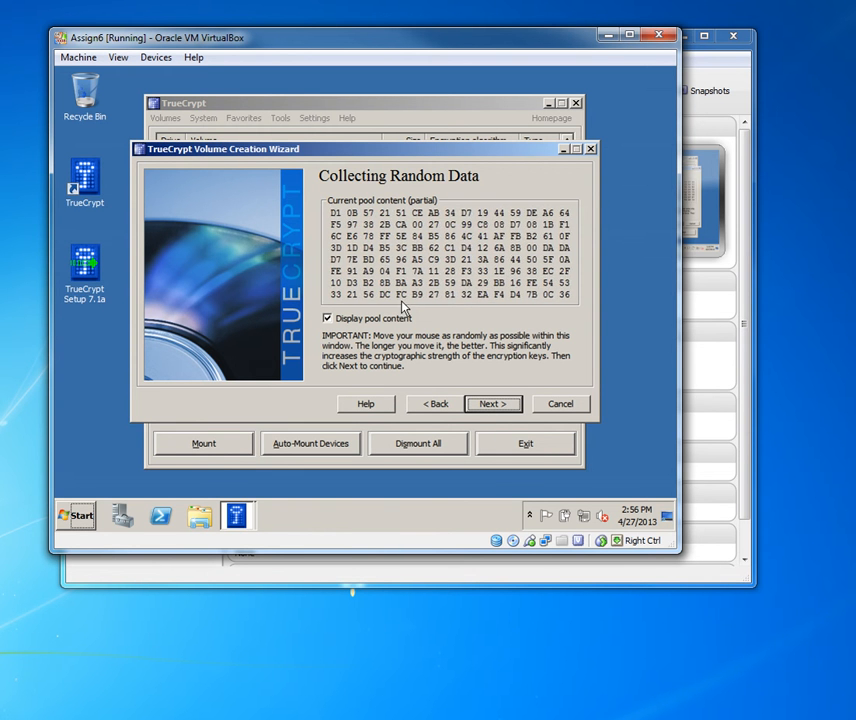
Step: Generate the encryption keys from the random data and create TrueCrypt Rescue Disk.iso in the Administrator's default Documents folder
{"action": "left_click", "coordinate": [493, 404]}
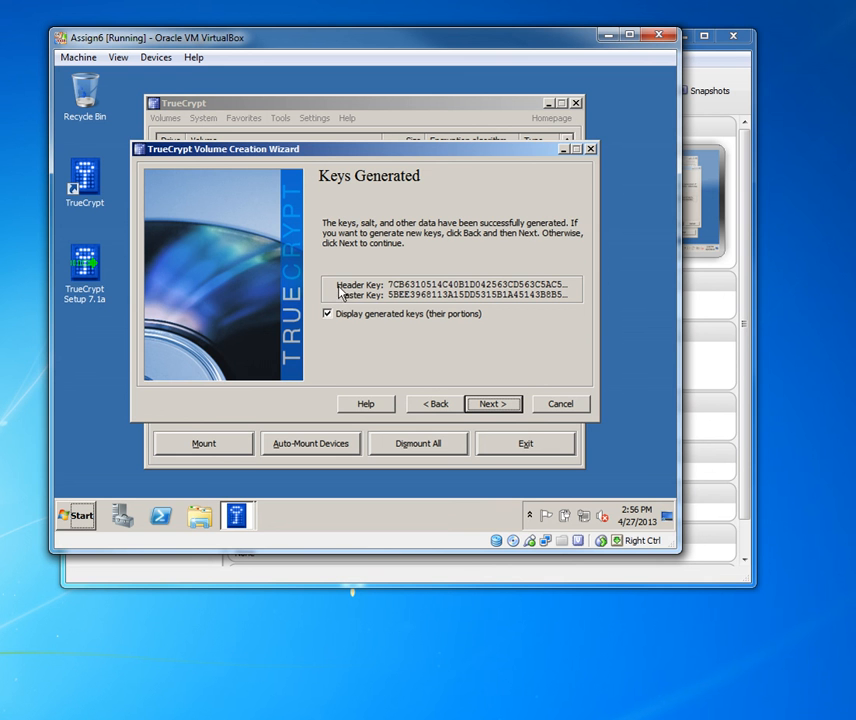
{"action": "left_click", "coordinate": [503, 403]}
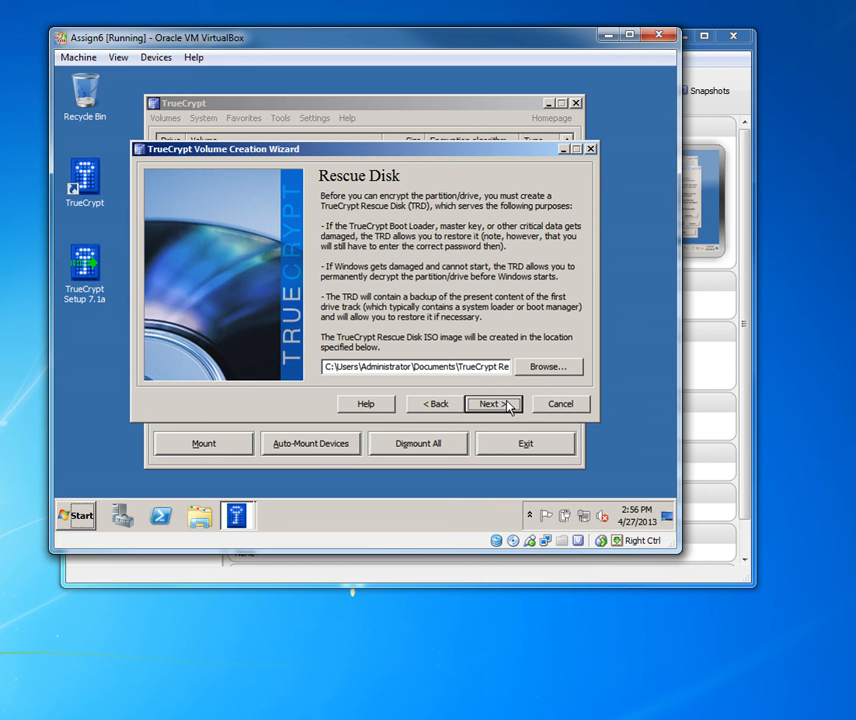
{"action": "left_click", "coordinate": [495, 405]}
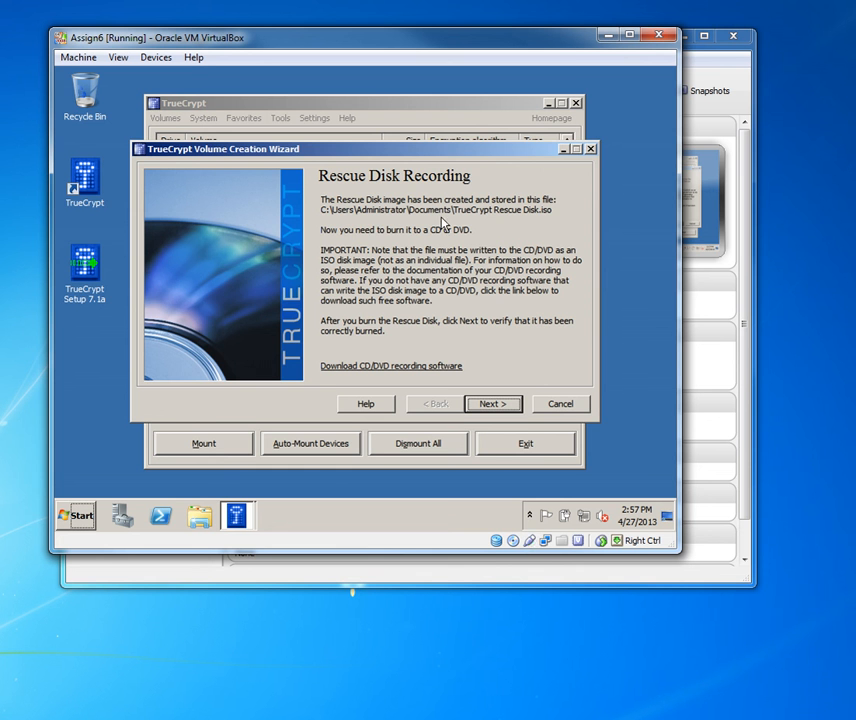
Step: Copy TrueCrypt Rescue Disk.iso from the Documents library in Windows Explorer
{"action": "left_click", "coordinate": [210, 518]}
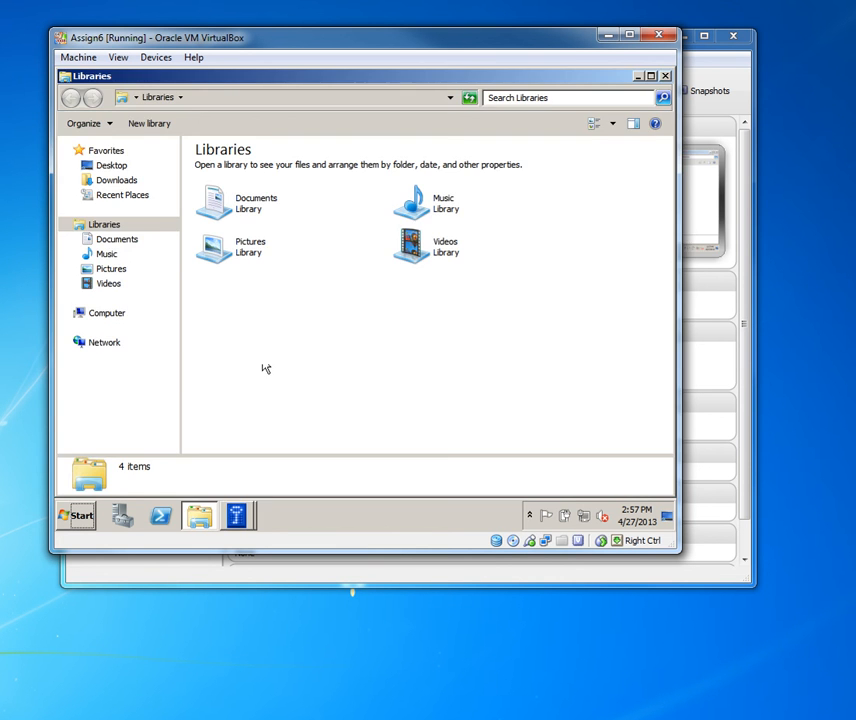
{"action": "left_click", "coordinate": [116, 242]}
{"action": "left_click", "coordinate": [243, 216]}
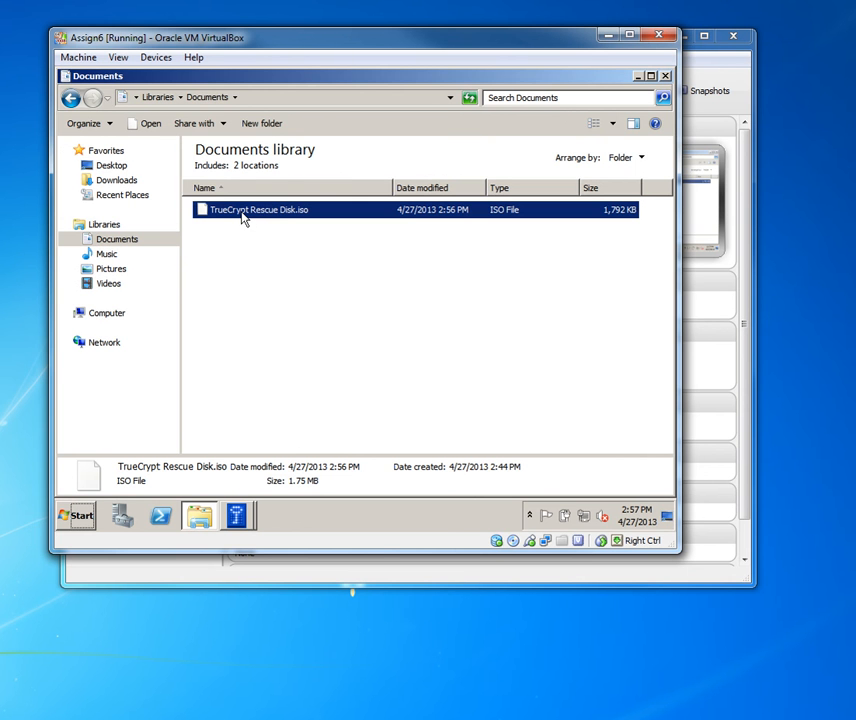
Step: Connect to the network host \\192.168.1.105\ by entering the account user name and password
{"action": "left_click", "coordinate": [312, 97]}
{"action": "type", "text": "\\\\"}
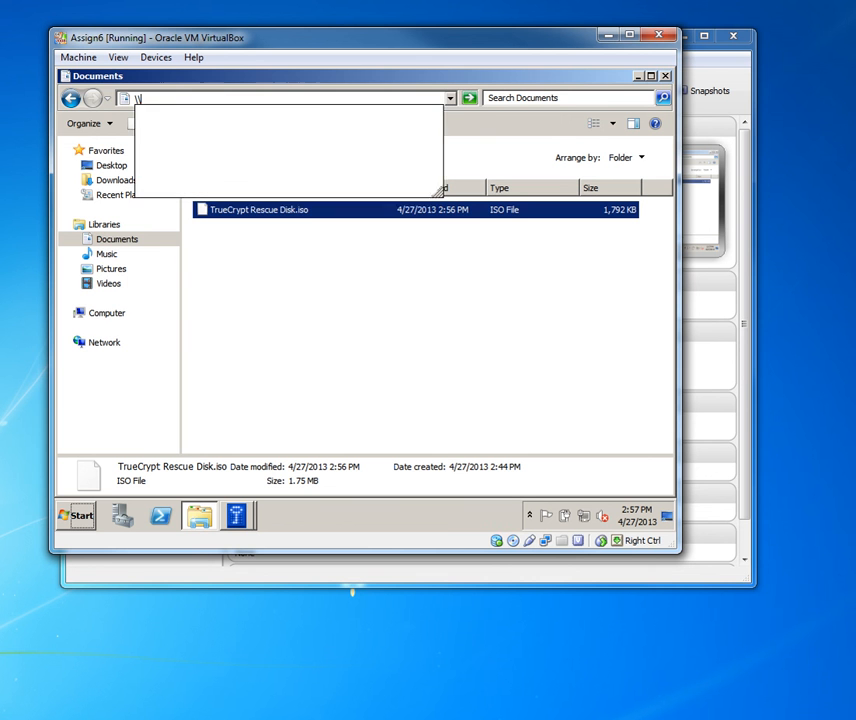
{"action": "key", "text": "Down"}
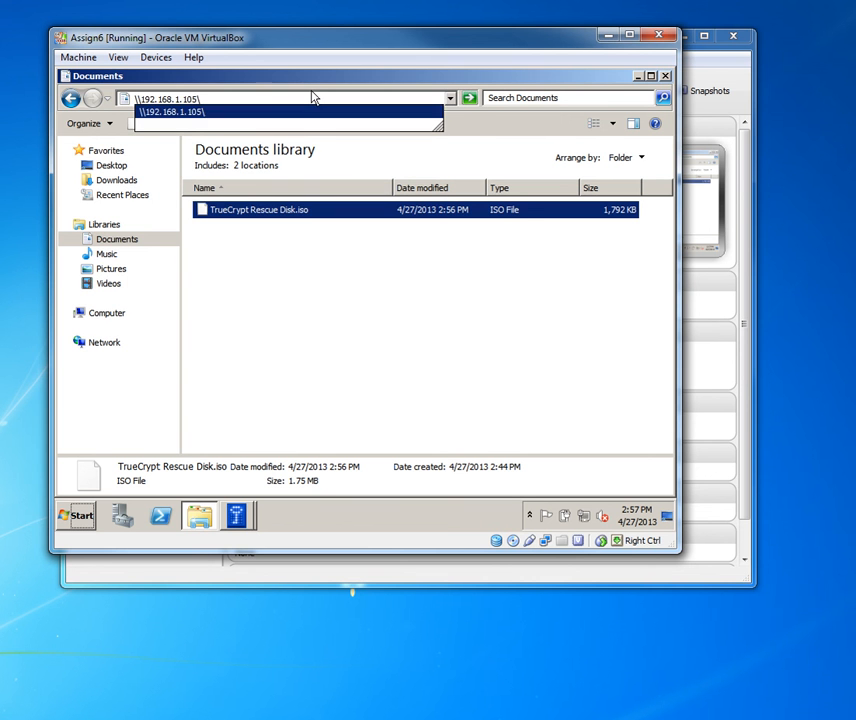
{"action": "key", "text": "Return"}
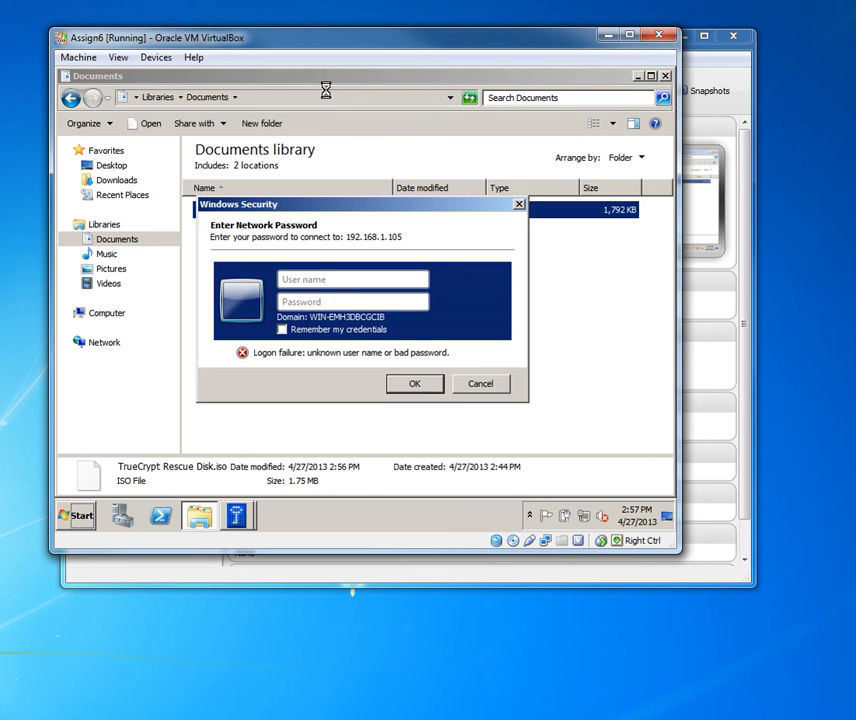
{"action": "type", "text": "jon"}
{"action": "key", "text": "Tab"}
{"action": "type", "text": "**********"}
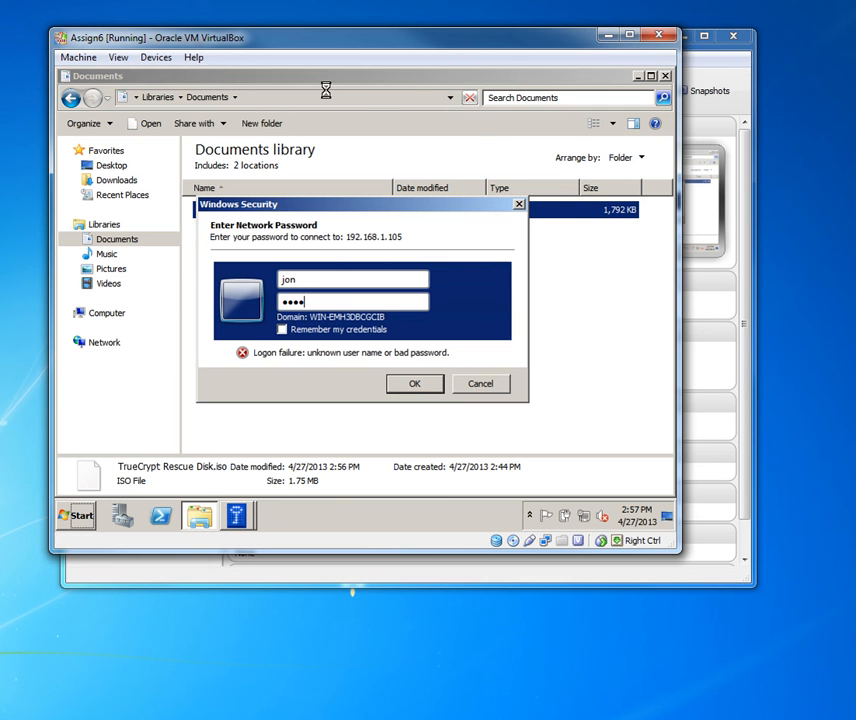
{"action": "key", "text": "Return"}
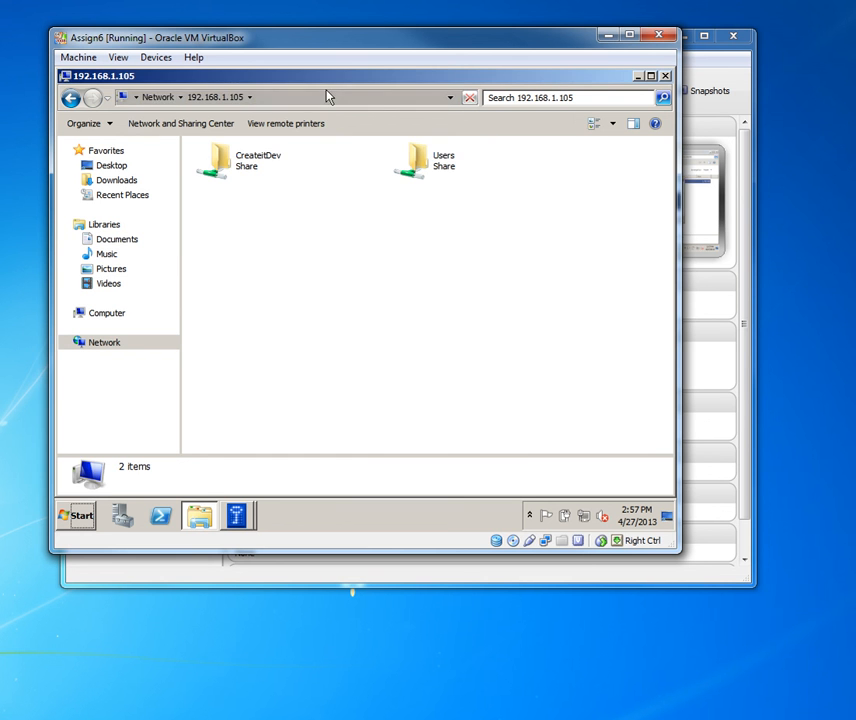
Step: Paste the rescue disk ISO into the user's Downloads folder under the Users share, replacing the existing file
{"action": "double_click", "coordinate": [400, 170]}
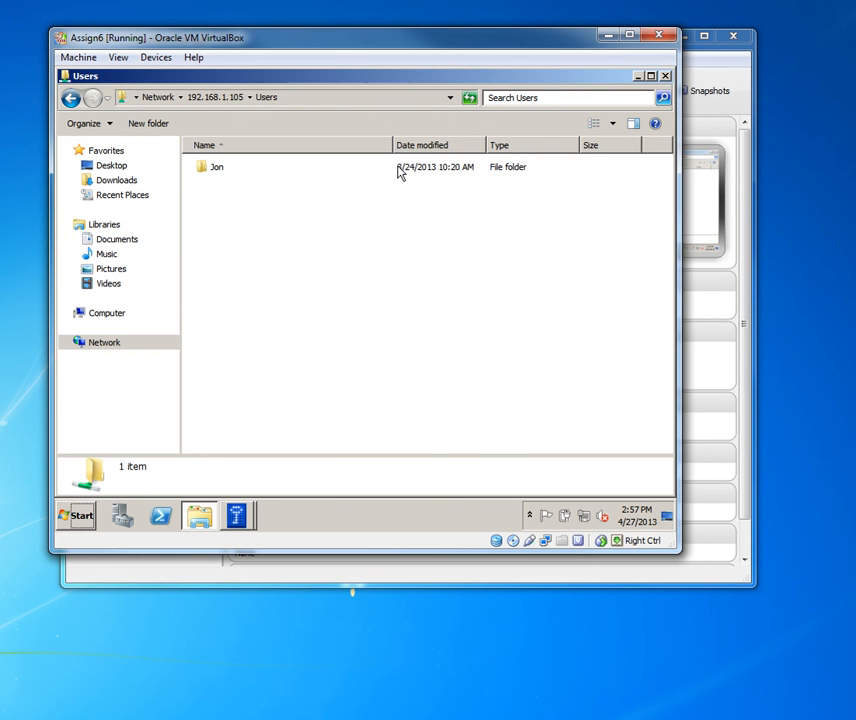
{"action": "double_click", "coordinate": [207, 174]}
{"action": "double_click", "coordinate": [226, 219]}
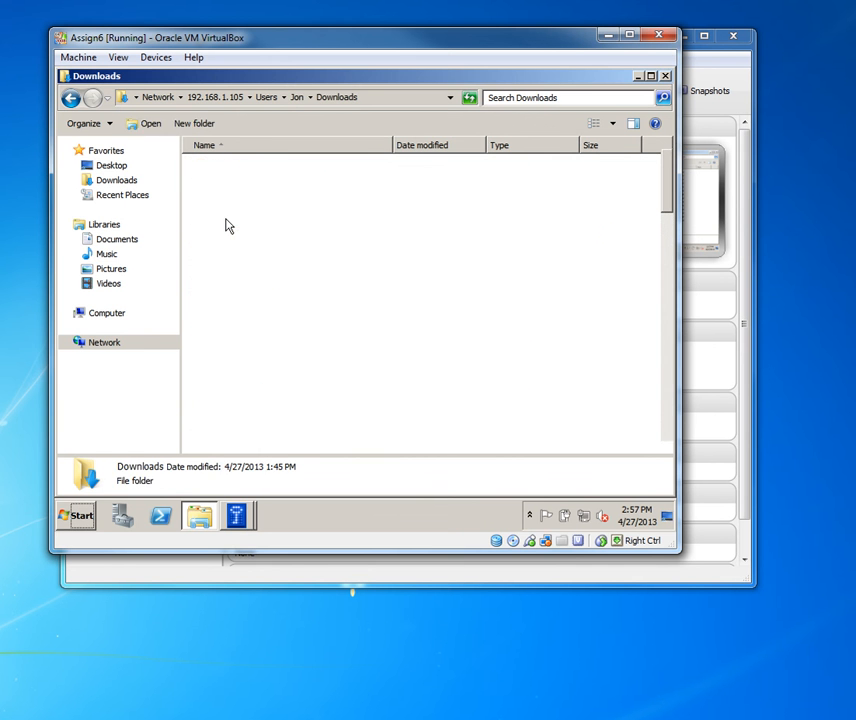
{"action": "key", "text": "ctrl+v"}
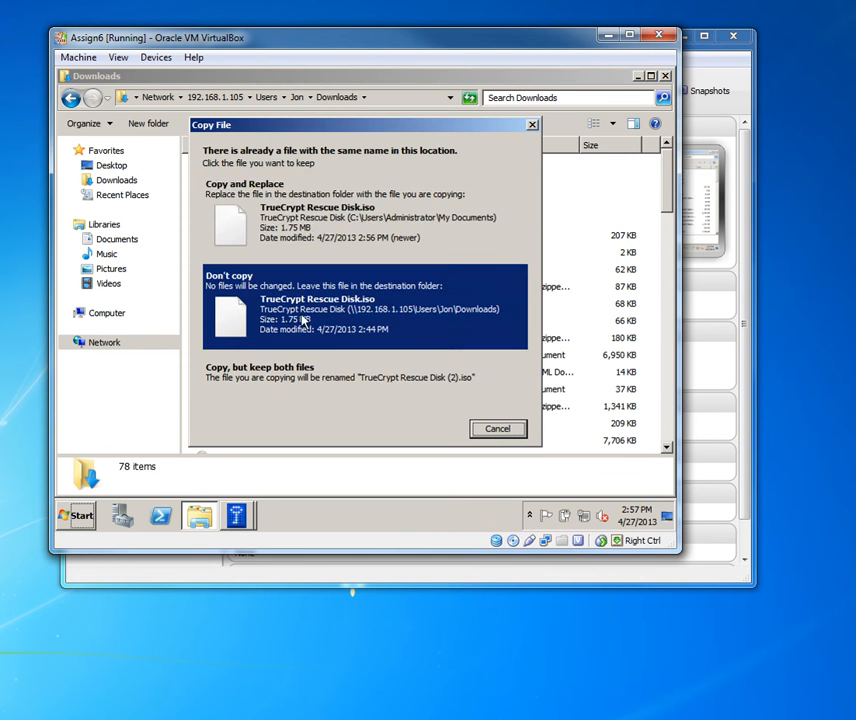
{"action": "left_click", "coordinate": [325, 249]}
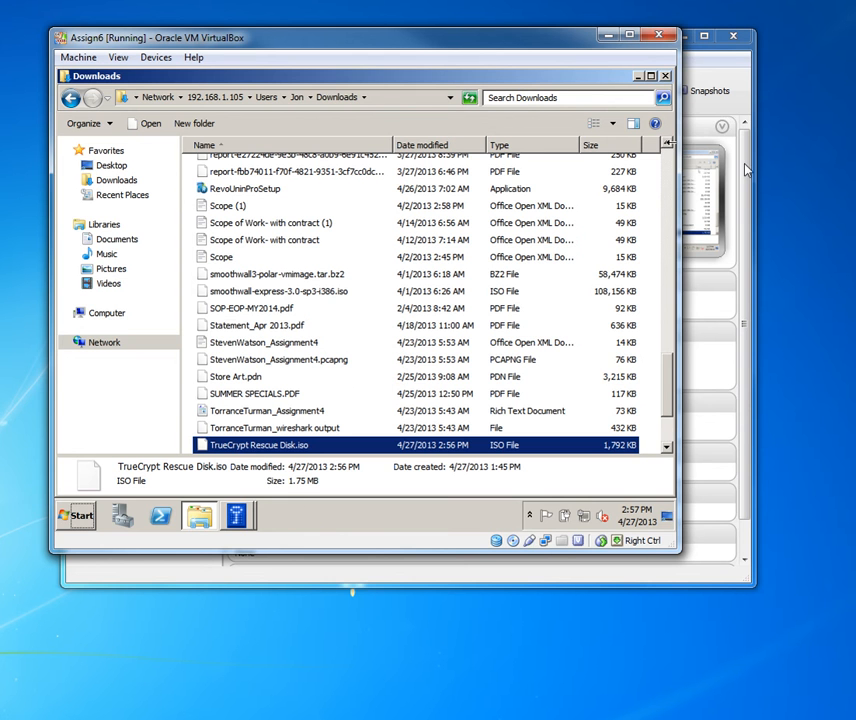
Step: In VirtualBox Manager, attach TrueCrypt Rescue Disk.iso to the CD/DVD drive in Assign6's storage settings
{"action": "left_click", "coordinate": [740, 120]}
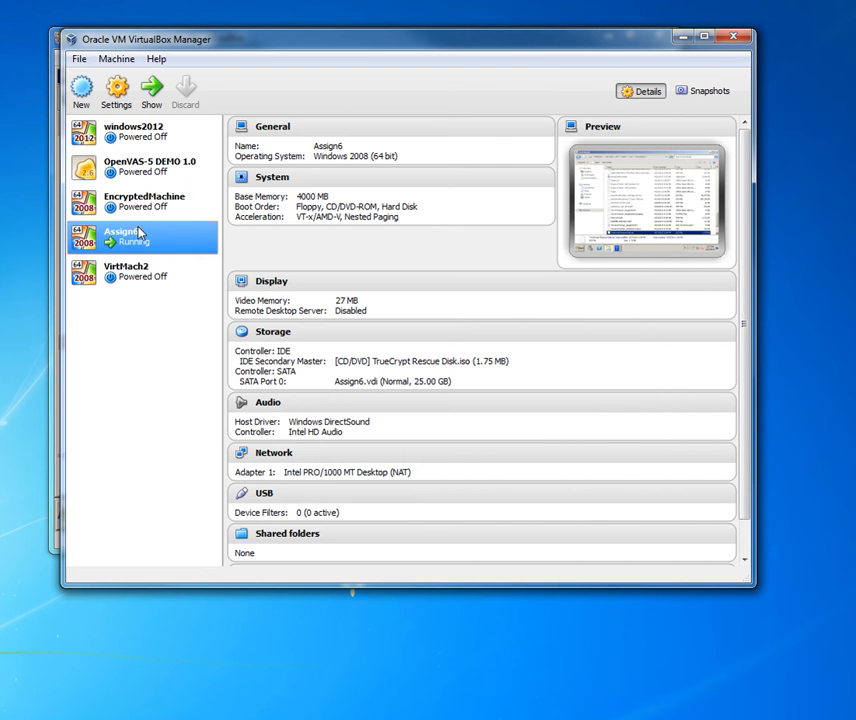
{"action": "left_click", "coordinate": [113, 100]}
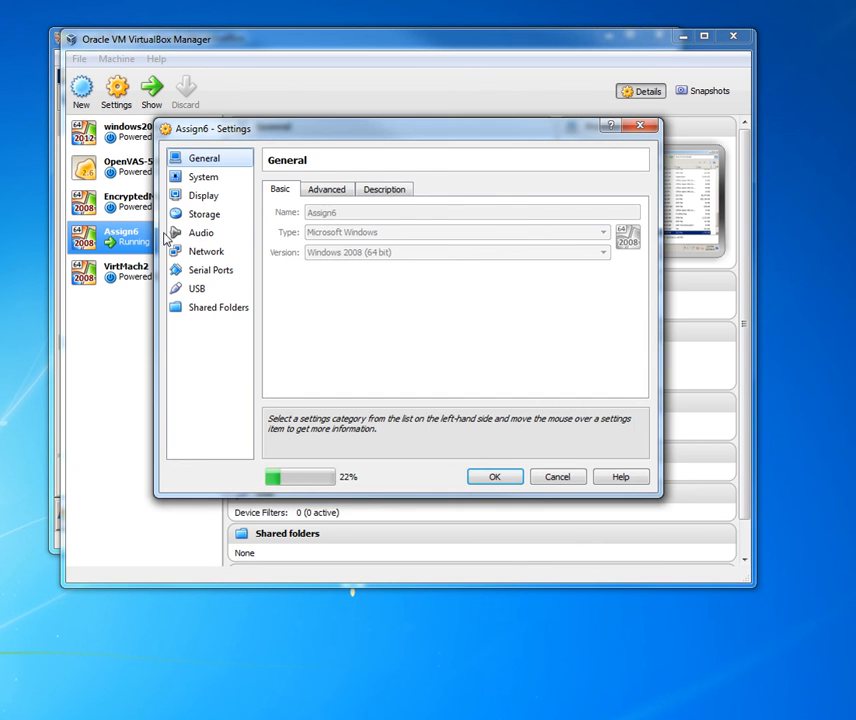
{"action": "left_click", "coordinate": [205, 218]}
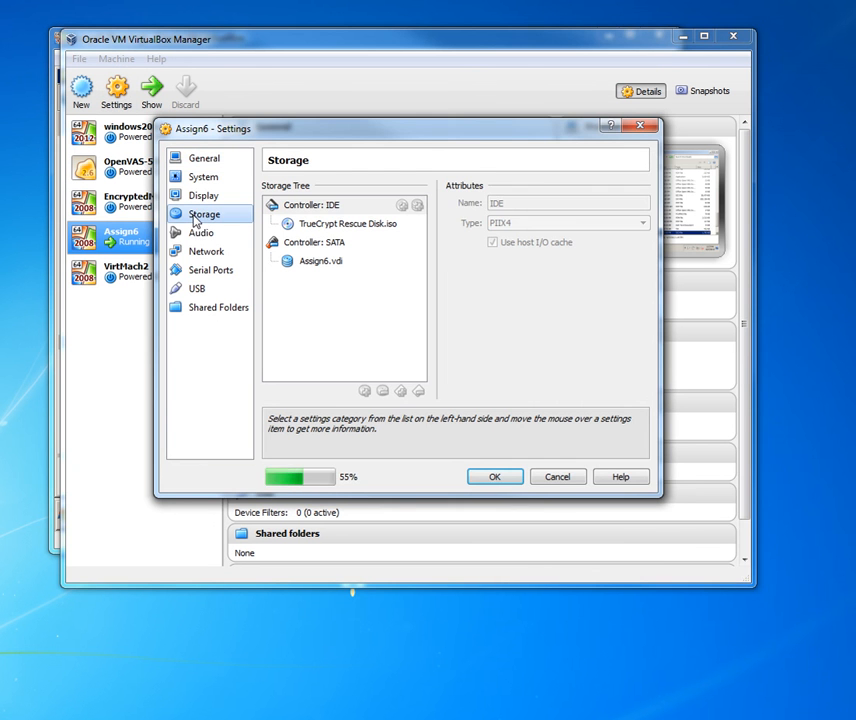
{"action": "left_click", "coordinate": [307, 228]}
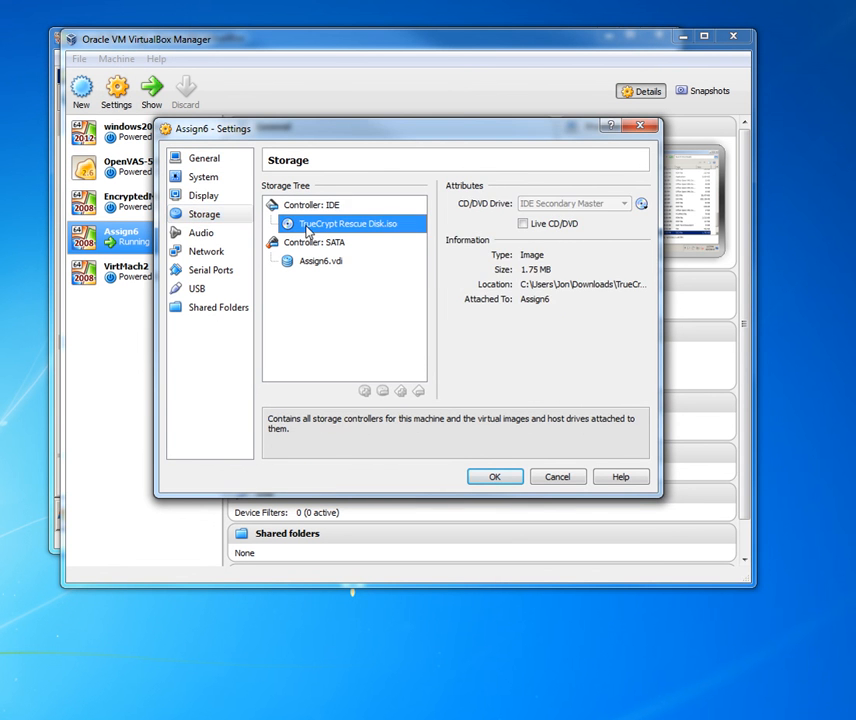
{"action": "left_click", "coordinate": [641, 204]}
{"action": "left_click", "coordinate": [699, 241]}
{"action": "left_click", "coordinate": [496, 478]}
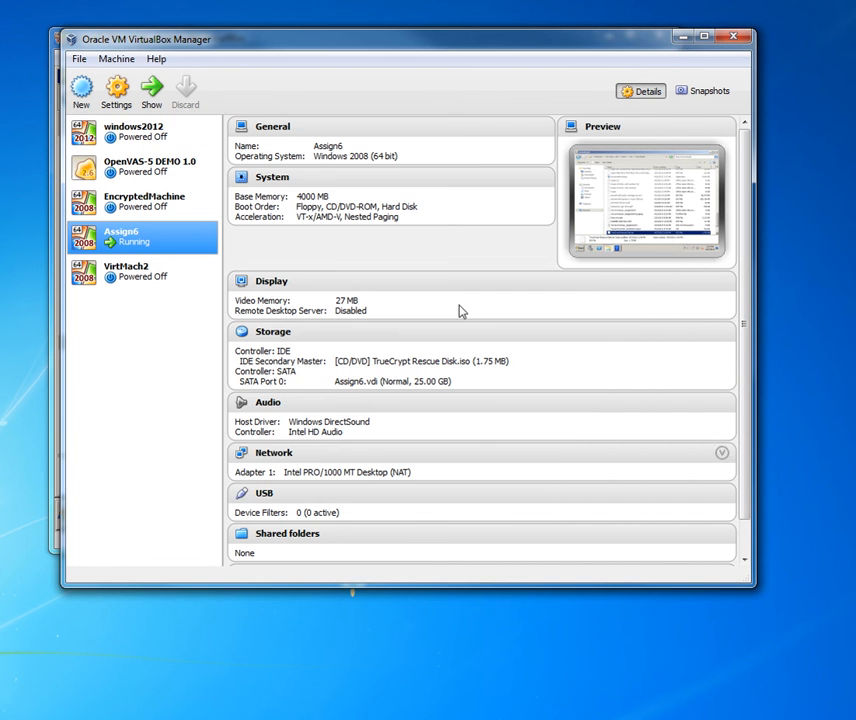
Step: Return to the Assign6 virtual machine, verify the rescue disk in the TrueCrypt wizard and continue to the Wipe Mode page
{"action": "left_click", "coordinate": [52, 430]}
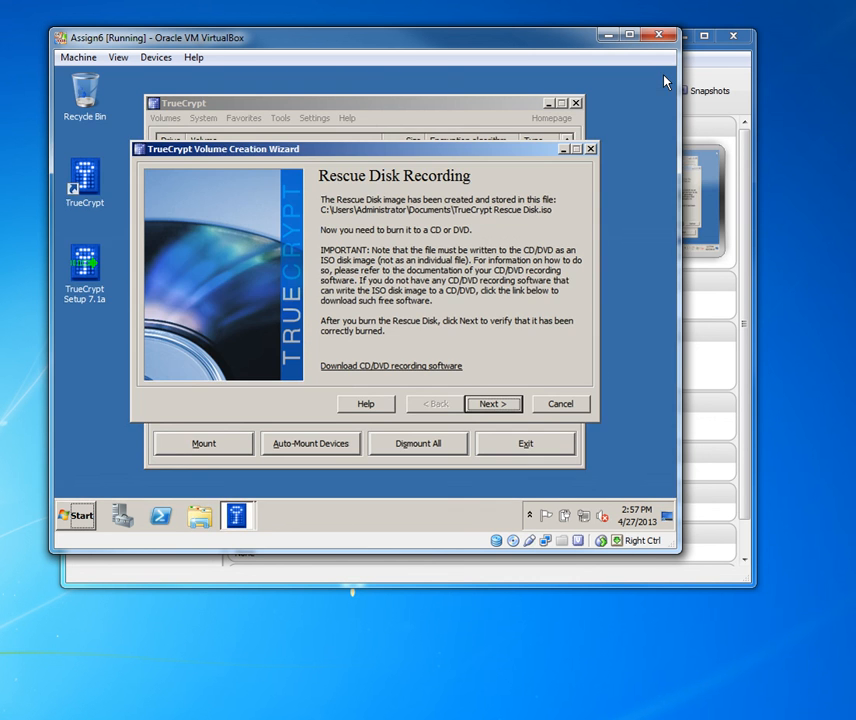
{"action": "left_click", "coordinate": [505, 410]}
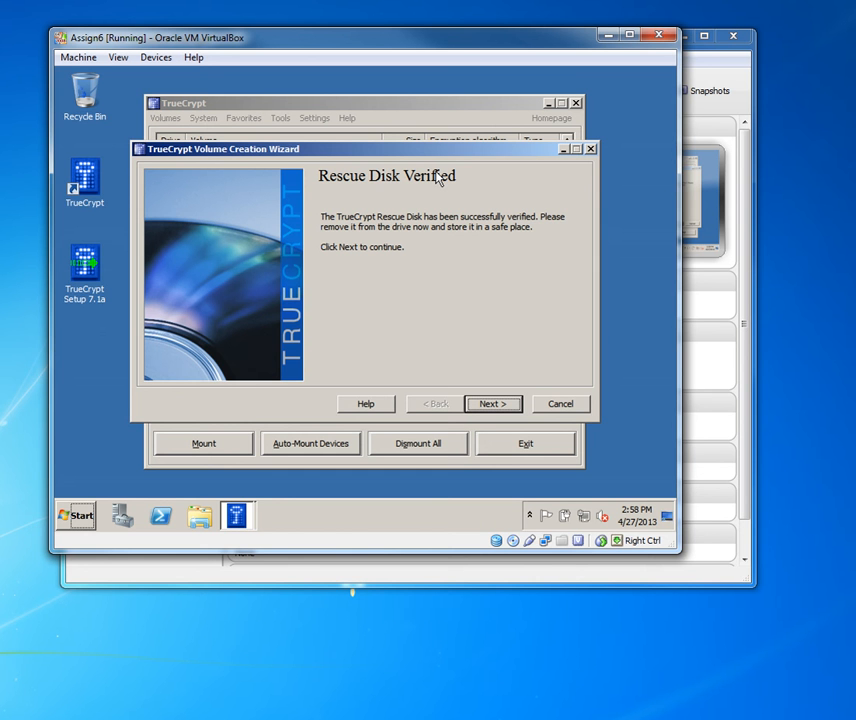
{"action": "left_click", "coordinate": [493, 404]}
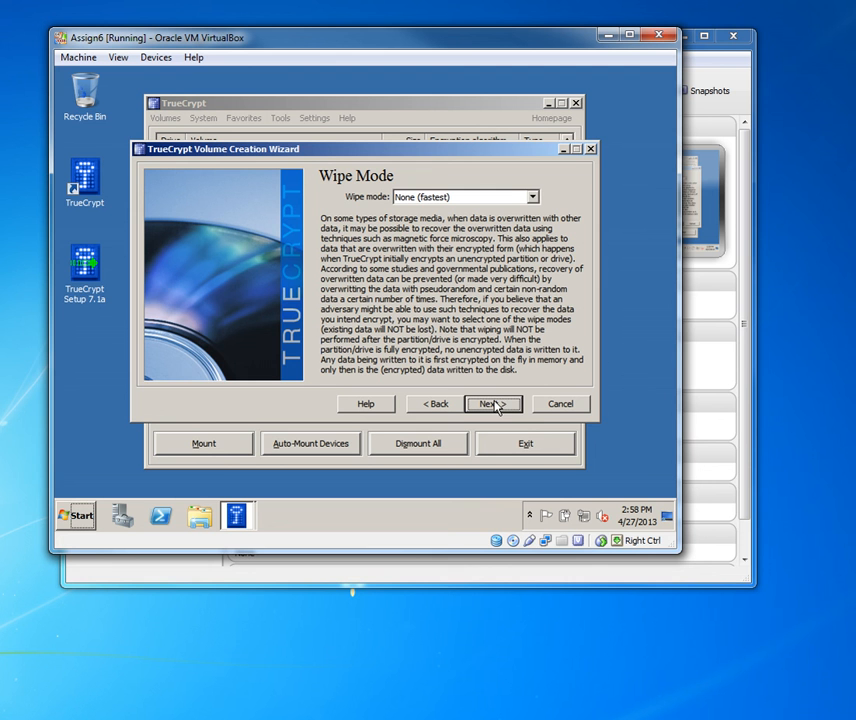
Step: Set the wipe mode to None (fastest) and exit the wizard at the System Encryption Pretest page without running the test
{"action": "left_click", "coordinate": [445, 199]}
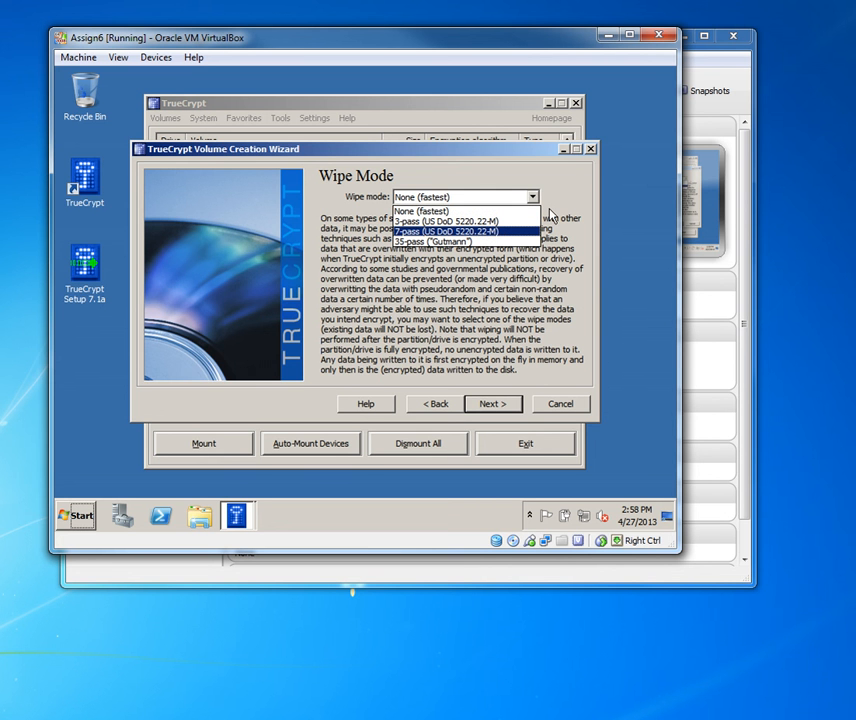
{"action": "left_click", "coordinate": [476, 211]}
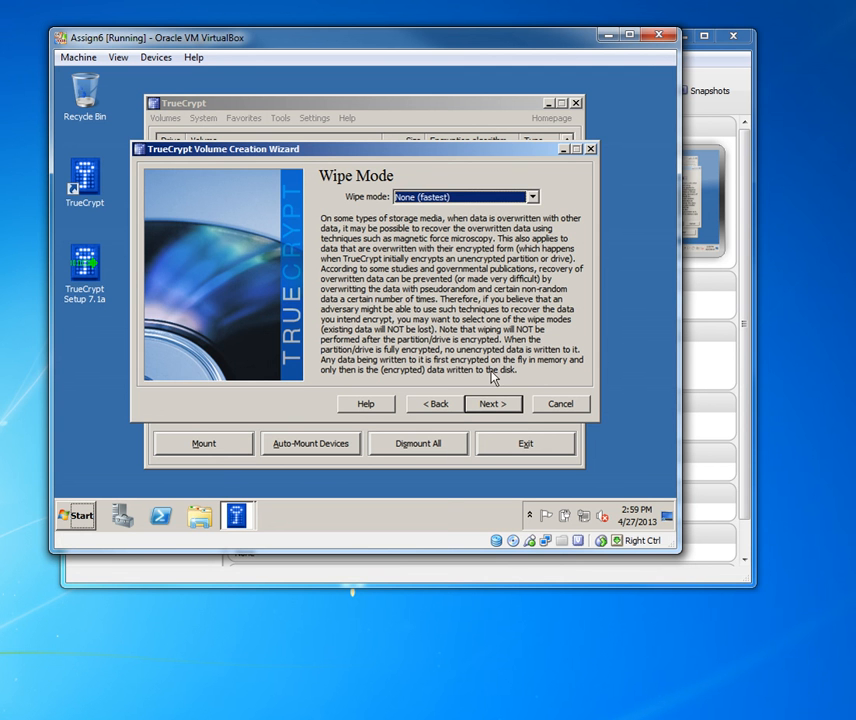
{"action": "left_click", "coordinate": [511, 405]}
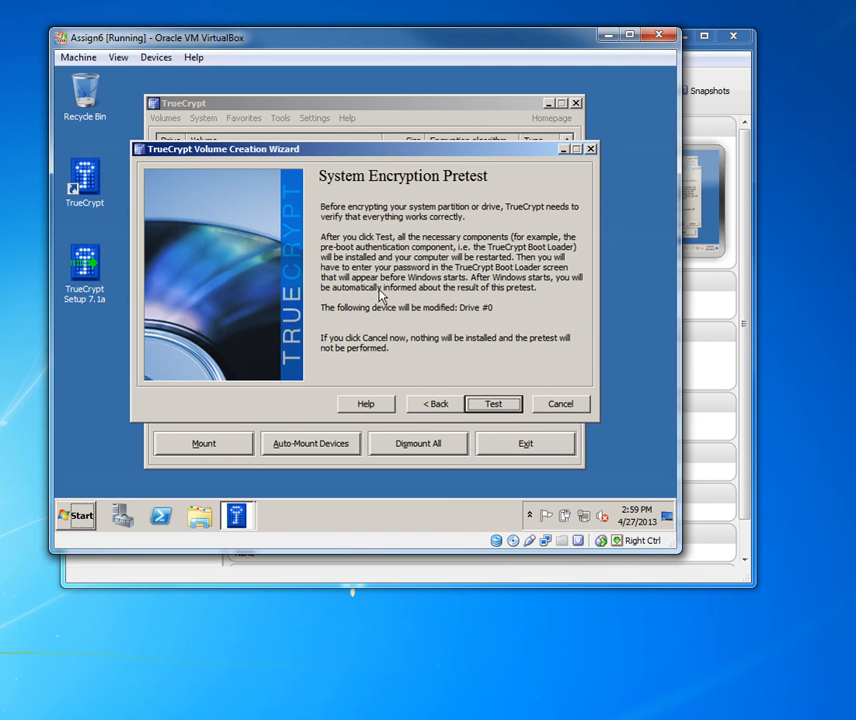
{"action": "left_click", "coordinate": [562, 406]}
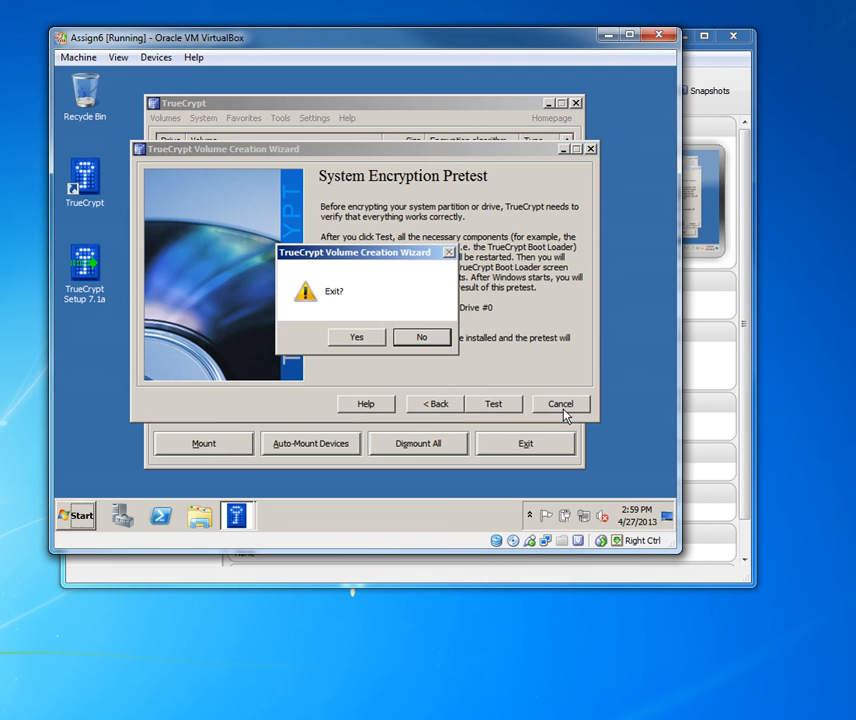
{"action": "left_click", "coordinate": [353, 335]}
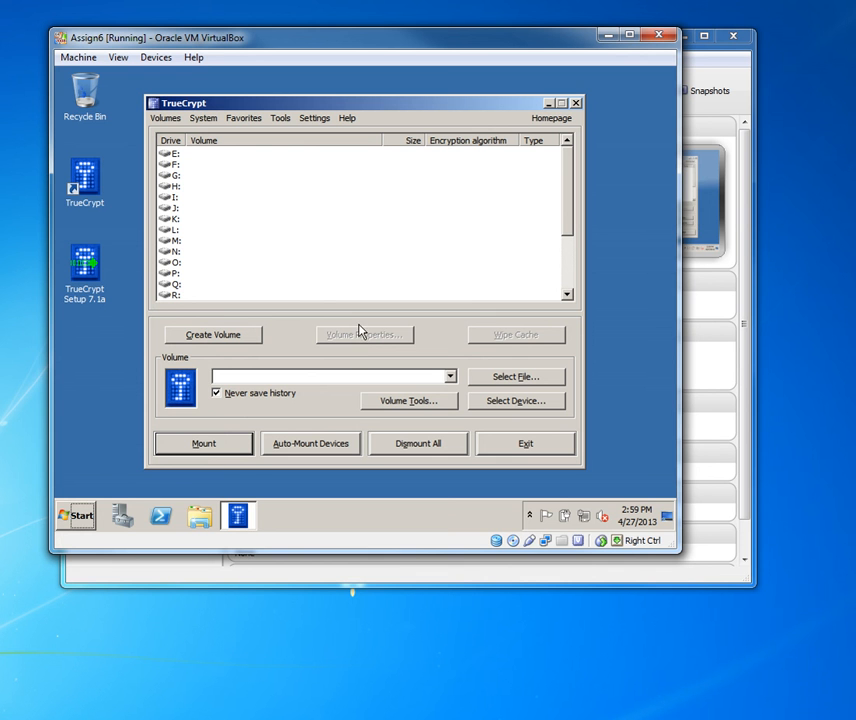